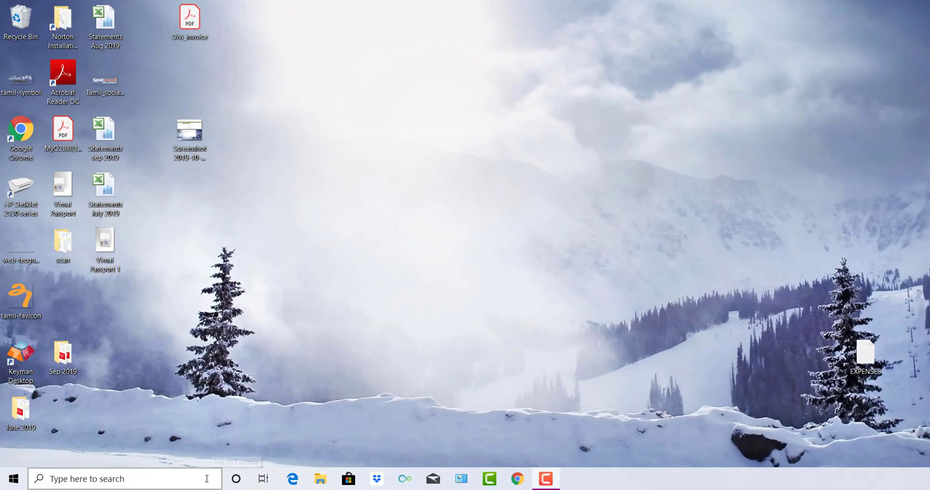
Step: Open Apps & features by searching 'add or remove programs' from the taskbar
{"action": "left_click", "coordinate": [205, 480]}
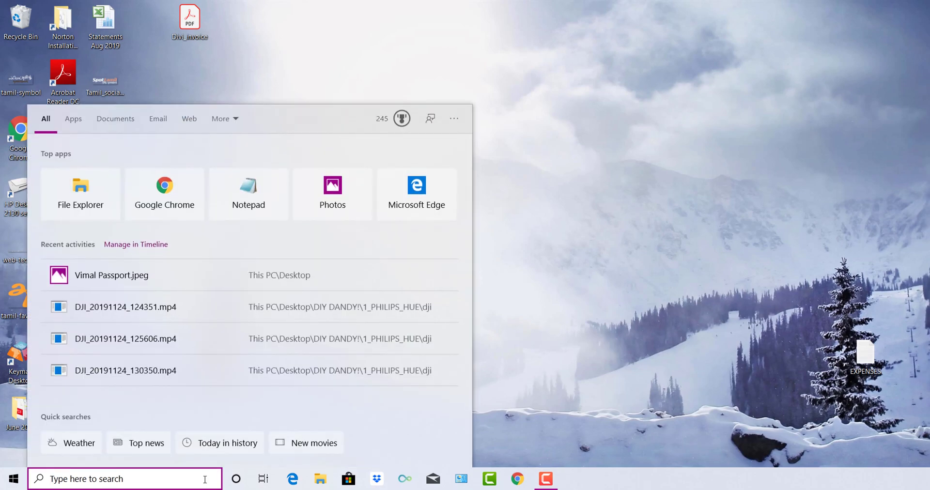
{"action": "type", "text": "ad"}
{"action": "type", "text": "d or"}
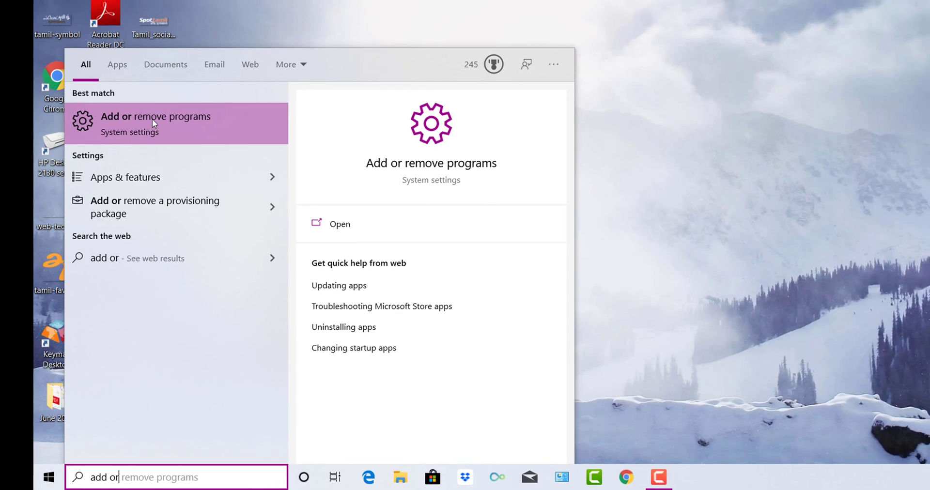
{"action": "left_click", "coordinate": [152, 120]}
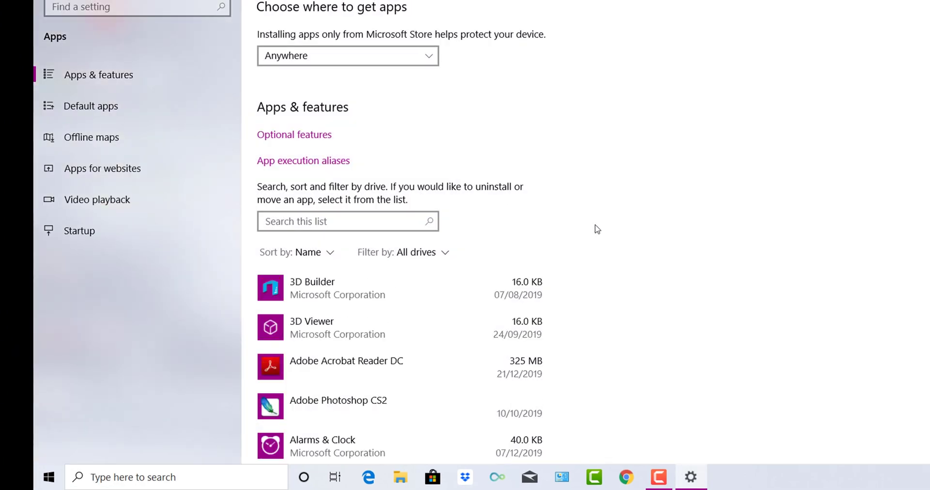
Step: Scroll down the installed apps list to NVIDIA Graphics Driver 436.30
{"action": "scroll", "coordinate": [598, 230], "scroll_direction": "down", "scroll_amount": 4}
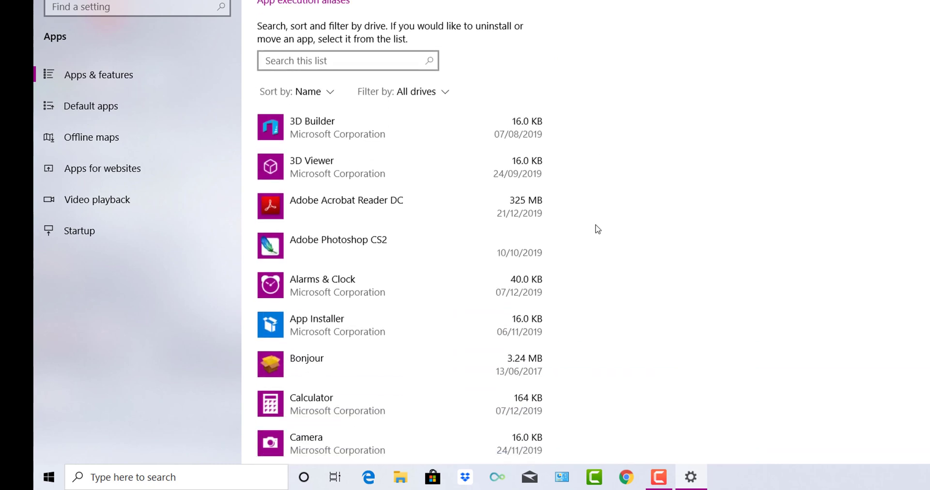
{"action": "scroll", "coordinate": [598, 229], "scroll_direction": "down", "scroll_amount": 5}
{"action": "scroll", "coordinate": [598, 229], "scroll_direction": "down", "scroll_amount": 4}
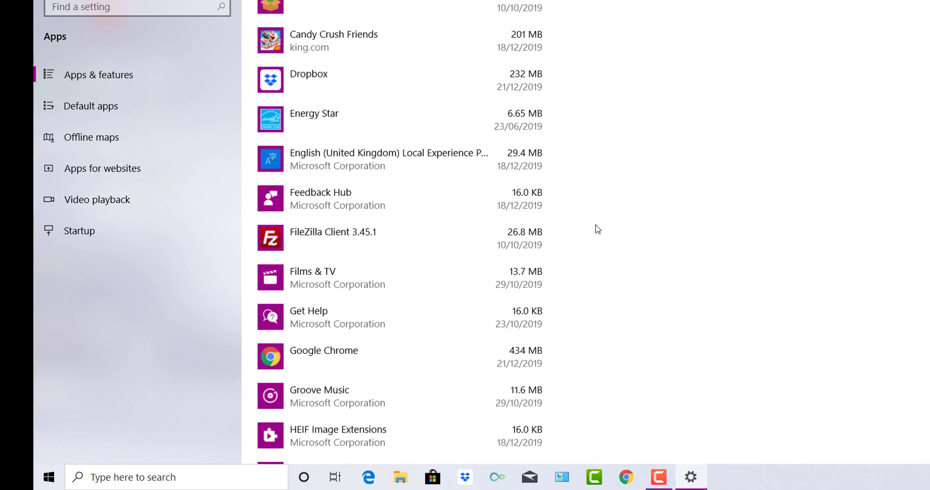
{"action": "scroll", "coordinate": [598, 229], "scroll_direction": "down", "scroll_amount": 5}
{"action": "scroll", "coordinate": [598, 230], "scroll_direction": "down", "scroll_amount": 4}
{"action": "scroll", "coordinate": [599, 232], "scroll_direction": "down", "scroll_amount": 4}
{"action": "scroll", "coordinate": [600, 237], "scroll_direction": "down", "scroll_amount": 5}
{"action": "scroll", "coordinate": [600, 237], "scroll_direction": "down", "scroll_amount": 2}
{"action": "scroll", "coordinate": [600, 238], "scroll_direction": "down", "scroll_amount": 3}
{"action": "scroll", "coordinate": [600, 239], "scroll_direction": "down", "scroll_amount": 2}
{"action": "scroll", "coordinate": [600, 239], "scroll_direction": "down", "scroll_amount": 2}
{"action": "scroll", "coordinate": [599, 239], "scroll_direction": "down", "scroll_amount": 4}
{"action": "scroll", "coordinate": [600, 243], "scroll_direction": "down", "scroll_amount": 3}
{"action": "scroll", "coordinate": [600, 246], "scroll_direction": "down", "scroll_amount": 2}
{"action": "scroll", "coordinate": [601, 248], "scroll_direction": "down", "scroll_amount": 3}
{"action": "scroll", "coordinate": [601, 248], "scroll_direction": "down", "scroll_amount": 4}
{"action": "scroll", "coordinate": [601, 249], "scroll_direction": "down", "scroll_amount": 5}
{"action": "scroll", "coordinate": [601, 249], "scroll_direction": "down", "scroll_amount": 6}
{"action": "scroll", "coordinate": [601, 249], "scroll_direction": "down", "scroll_amount": 4}
{"action": "scroll", "coordinate": [601, 248], "scroll_direction": "down", "scroll_amount": 3}
{"action": "scroll", "coordinate": [601, 249], "scroll_direction": "down", "scroll_amount": 3}
{"action": "scroll", "coordinate": [610, 254], "scroll_direction": "down", "scroll_amount": 3}
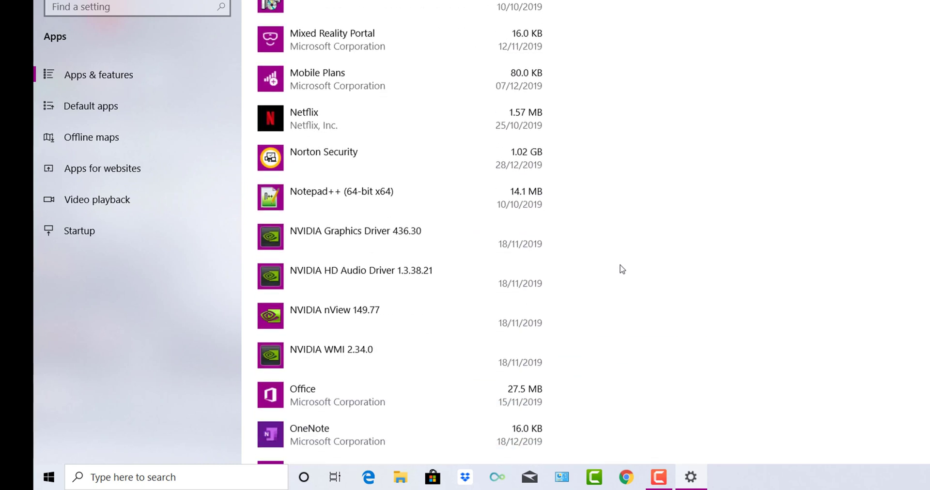
Step: Uninstall NVIDIA Graphics Driver 436.30 from Apps & features, confirming the flyout
{"action": "left_click", "coordinate": [377, 243]}
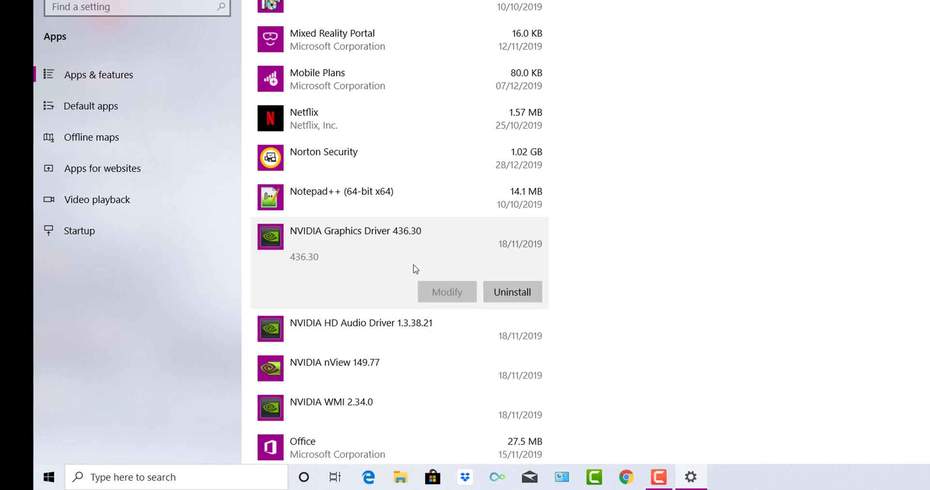
{"action": "left_click", "coordinate": [517, 293]}
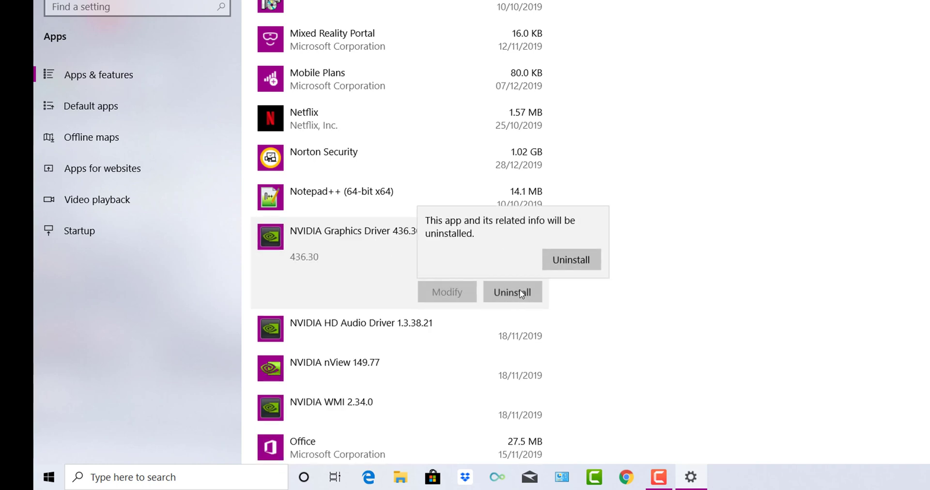
{"action": "left_click", "coordinate": [571, 260]}
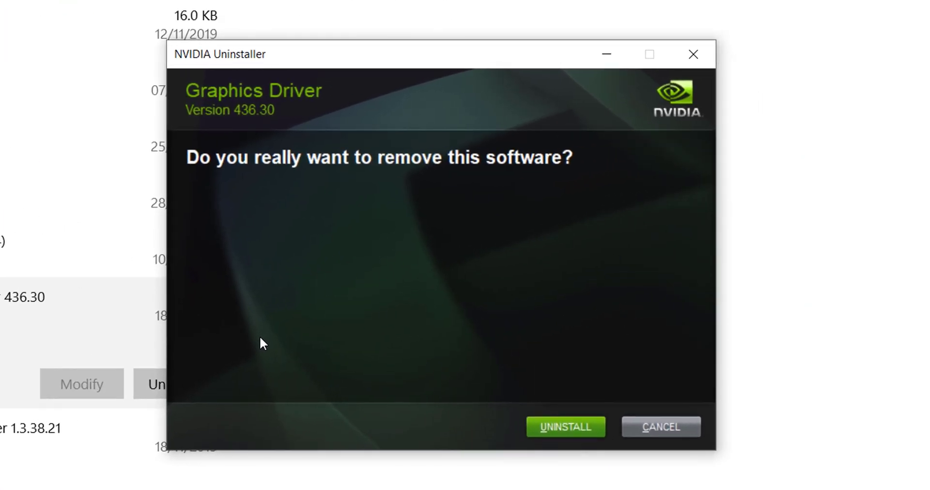
Step: Confirm removal in NVIDIA Uninstaller and close it once Graphics Driver 436.30 is removed
{"action": "left_click", "coordinate": [572, 427]}
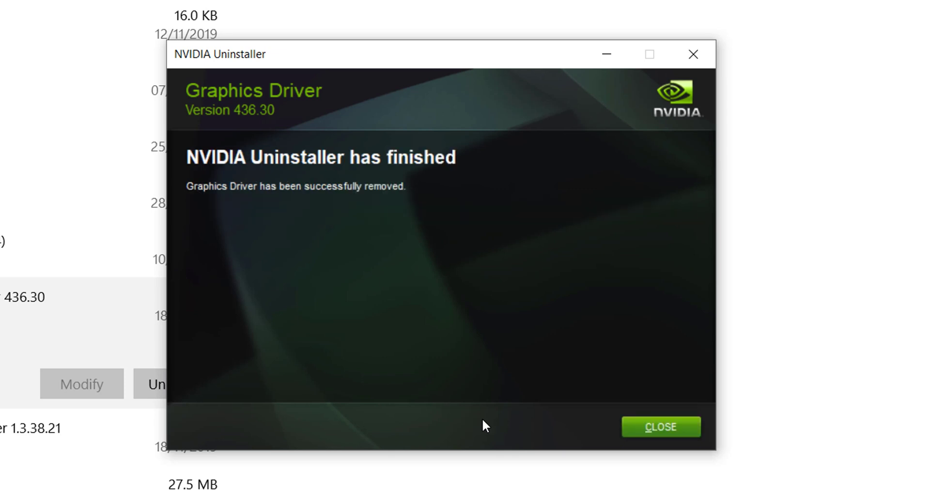
{"action": "left_click", "coordinate": [649, 426]}
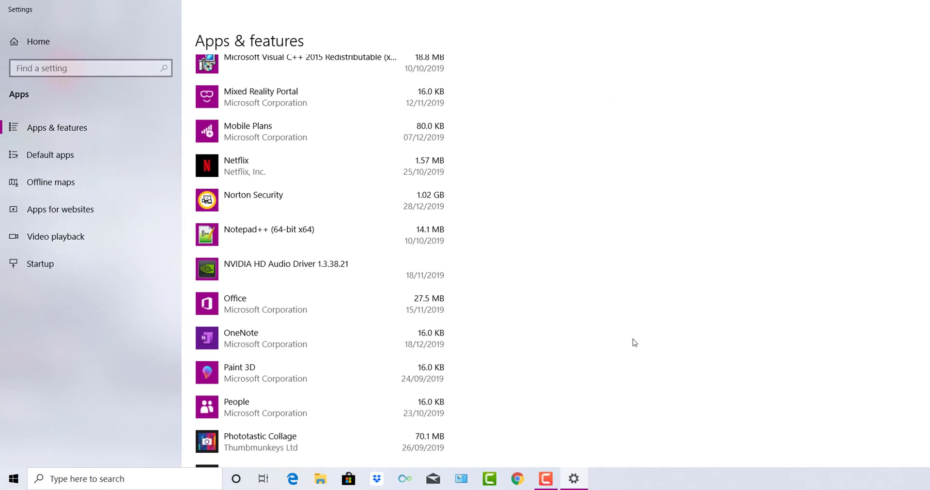
Step: Uninstall NVIDIA HD Audio Driver 1.3.38.21 and confirm removal in NVIDIA Uninstaller
{"action": "scroll", "coordinate": [634, 342], "scroll_direction": "down", "scroll_amount": 5}
{"action": "scroll", "coordinate": [634, 342], "scroll_direction": "up", "scroll_amount": 5}
{"action": "left_click", "coordinate": [330, 284]}
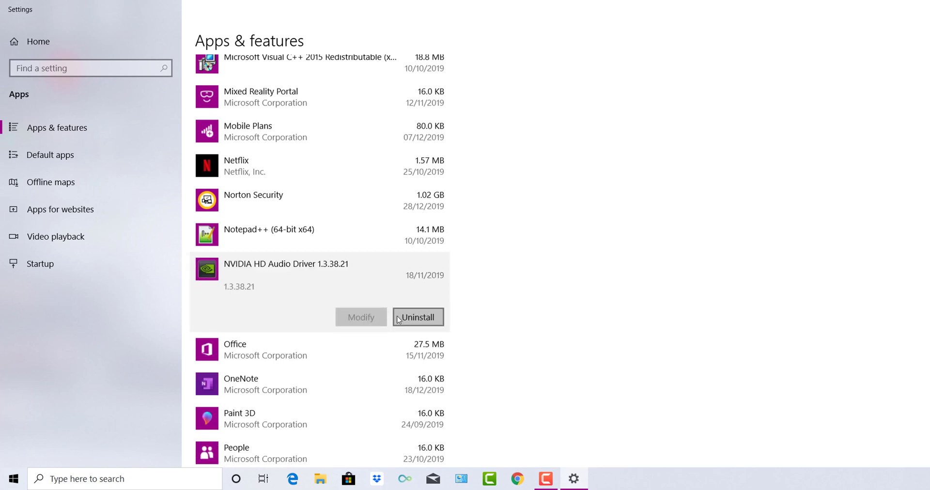
{"action": "left_click", "coordinate": [407, 319]}
{"action": "left_click", "coordinate": [470, 290]}
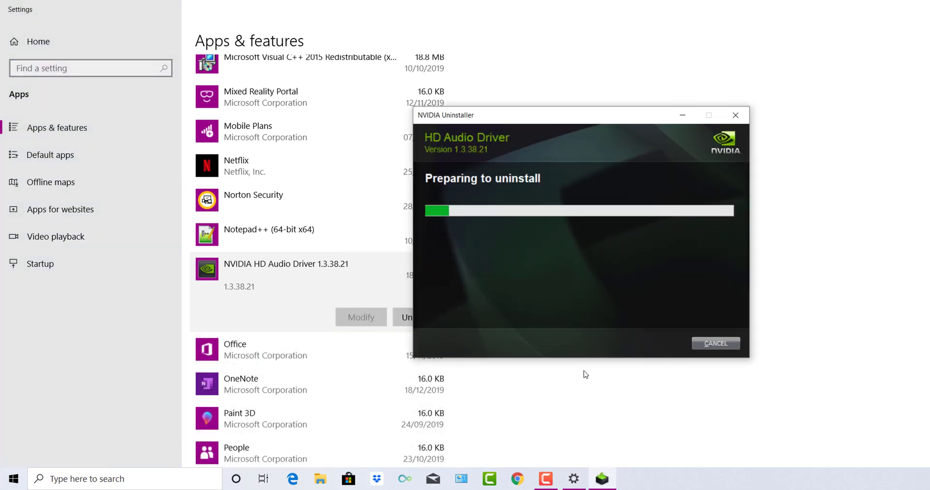
{"action": "left_click", "coordinate": [650, 344]}
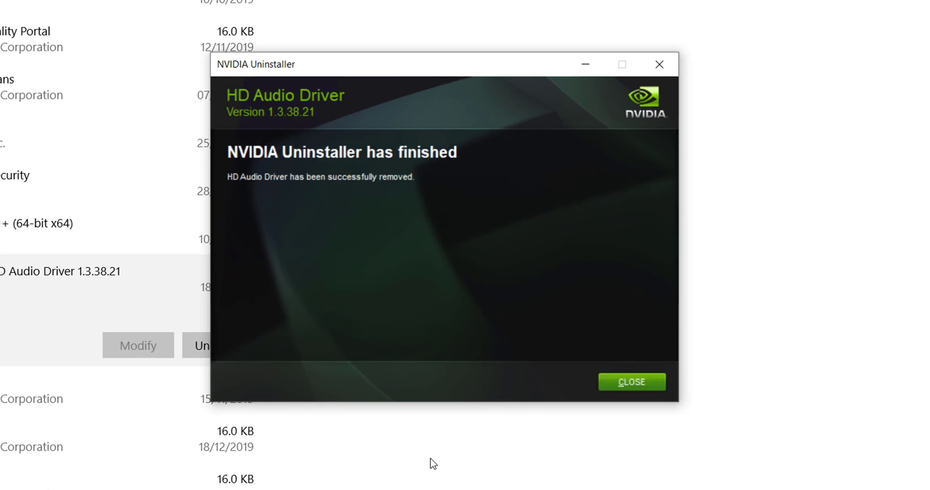
{"action": "left_click", "coordinate": [613, 383]}
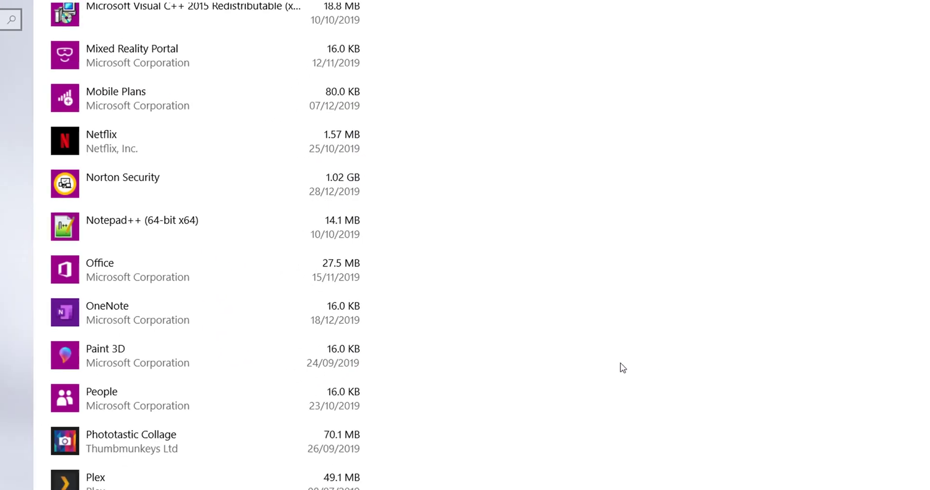
{"action": "scroll", "coordinate": [717, 339], "scroll_direction": "down", "scroll_amount": 2}
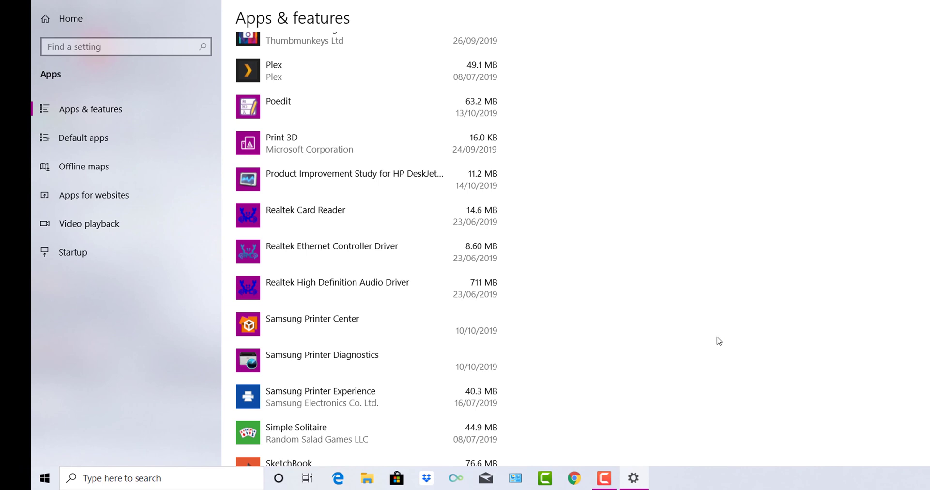
{"action": "scroll", "coordinate": [719, 340], "scroll_direction": "down", "scroll_amount": 4}
{"action": "scroll", "coordinate": [720, 339], "scroll_direction": "up", "scroll_amount": 2}
{"action": "scroll", "coordinate": [720, 339], "scroll_direction": "up", "scroll_amount": 5}
{"action": "scroll", "coordinate": [720, 339], "scroll_direction": "up", "scroll_amount": 3}
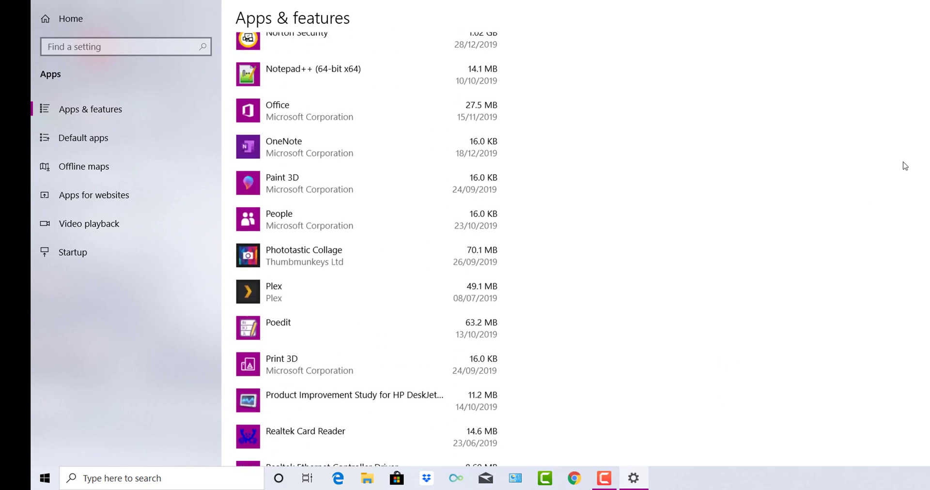
{"action": "left_click", "coordinate": [171, 479]}
{"action": "type", "text": "nv"}
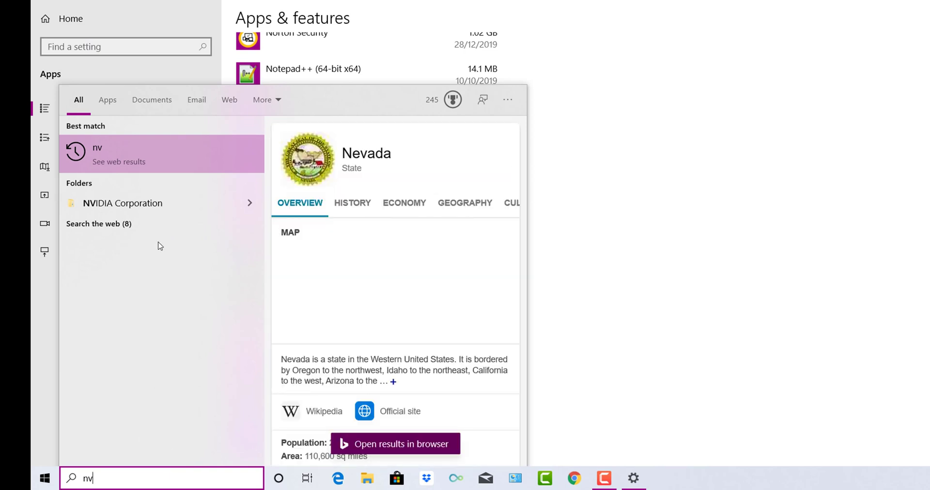
{"action": "left_click", "coordinate": [158, 203]}
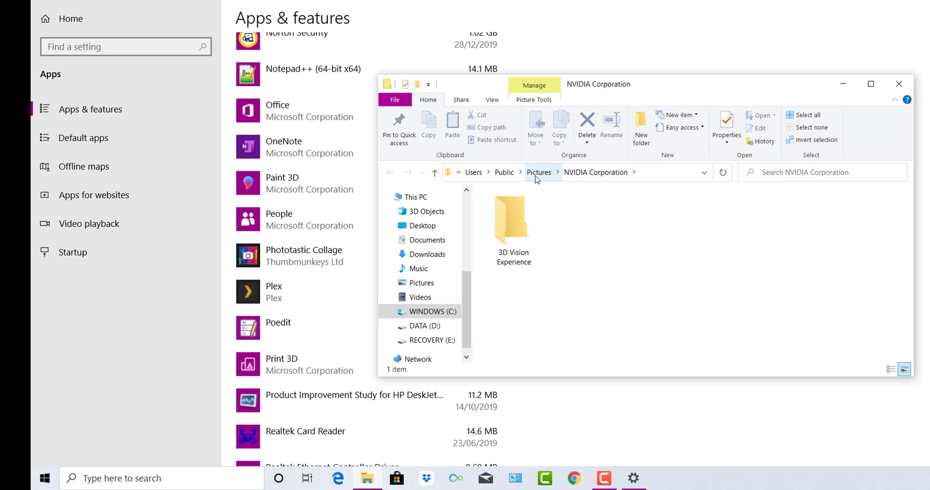
{"action": "left_click", "coordinate": [522, 234]}
{"action": "double_click", "coordinate": [522, 235]}
{"action": "left_click", "coordinate": [899, 83]}
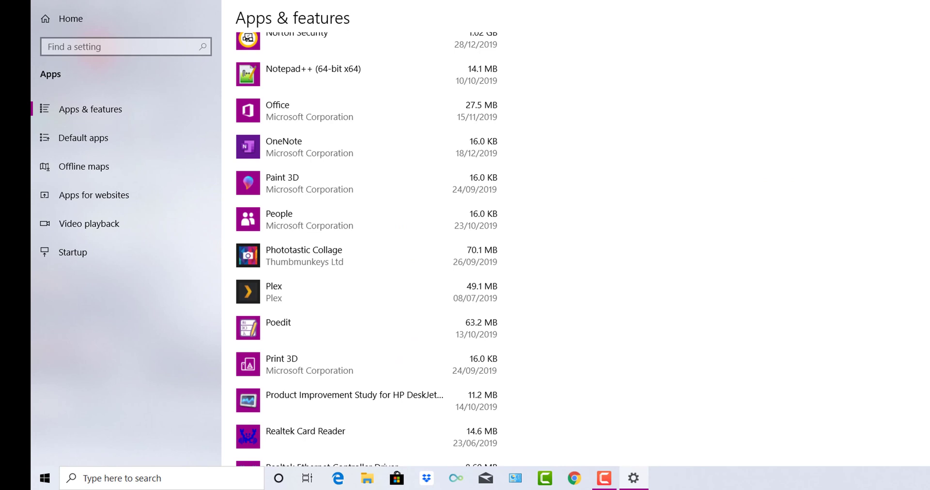
Step: Close Settings, open Device Manager, and select AMD Radeon R5 M435 under Display adaptors
{"action": "key", "text": "alt+F4"}
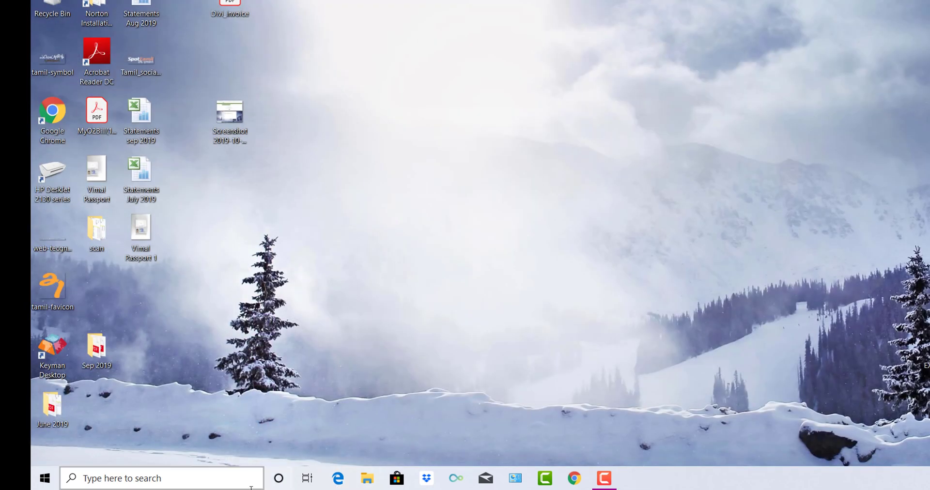
{"action": "left_click", "coordinate": [242, 482]}
{"action": "type", "text": "de"}
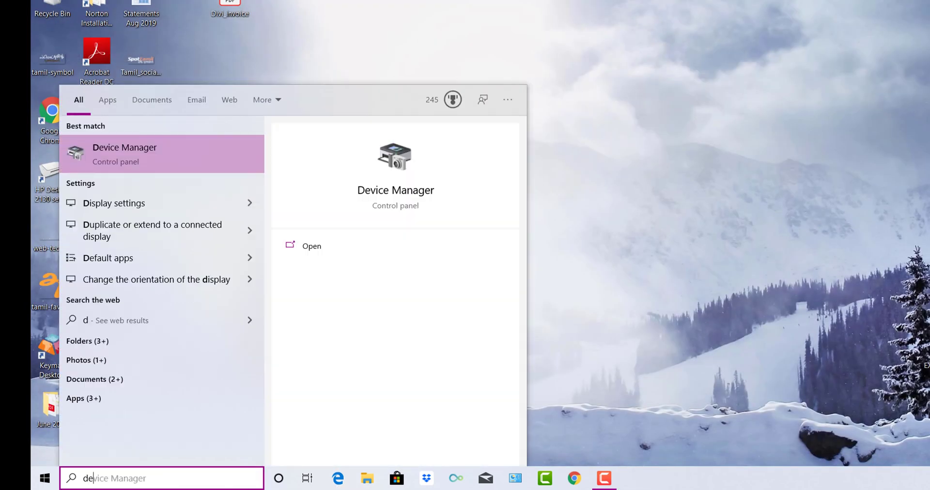
{"action": "type", "text": "vice"}
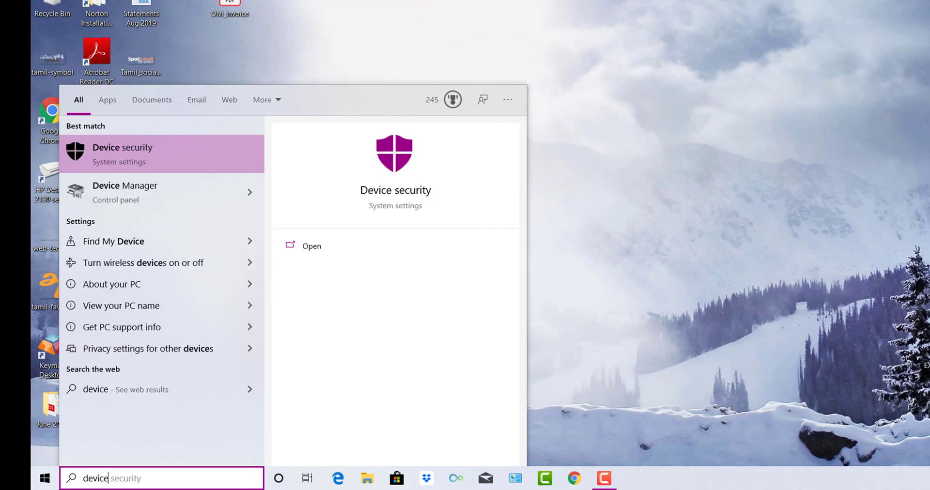
{"action": "left_click", "coordinate": [187, 193]}
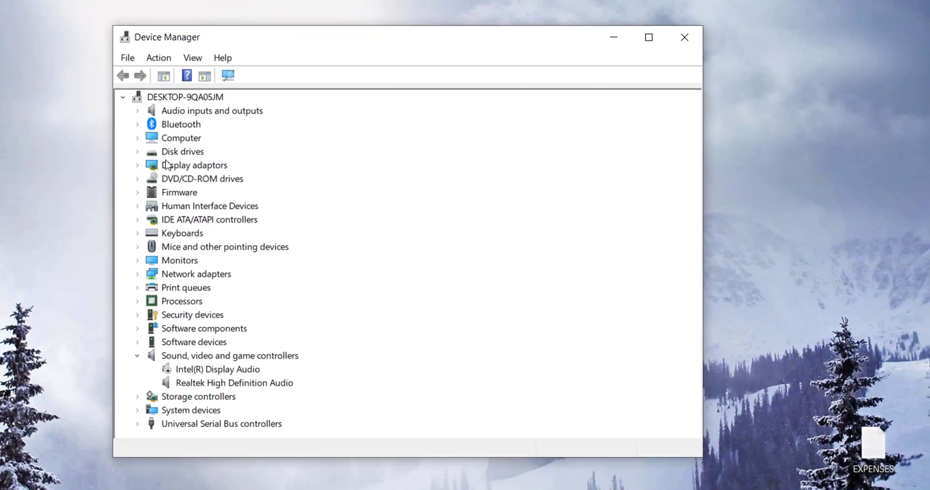
{"action": "double_click", "coordinate": [167, 165]}
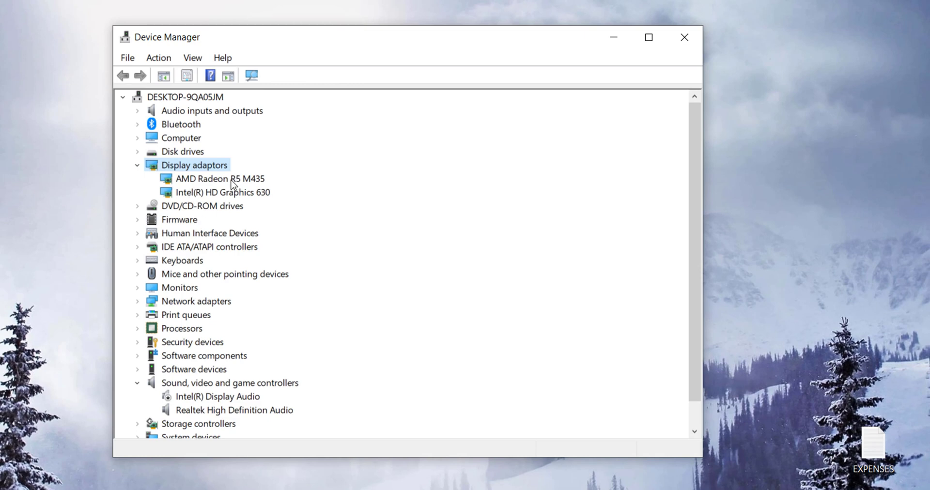
{"action": "left_click", "coordinate": [232, 184]}
Step: Search automatically for an AMD Radeon R5 M435 driver update and dismiss the already-installed result
{"action": "right_click", "coordinate": [215, 184]}
{"action": "left_click", "coordinate": [254, 196]}
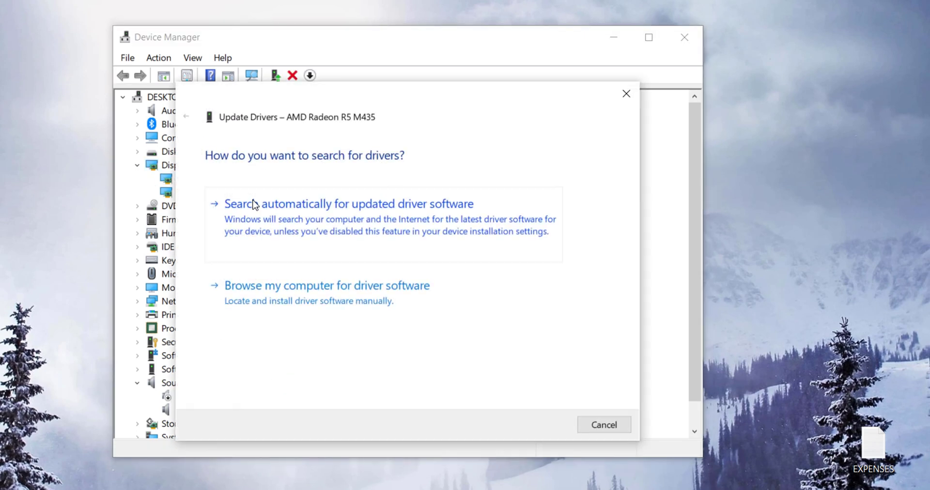
{"action": "left_click", "coordinate": [264, 223]}
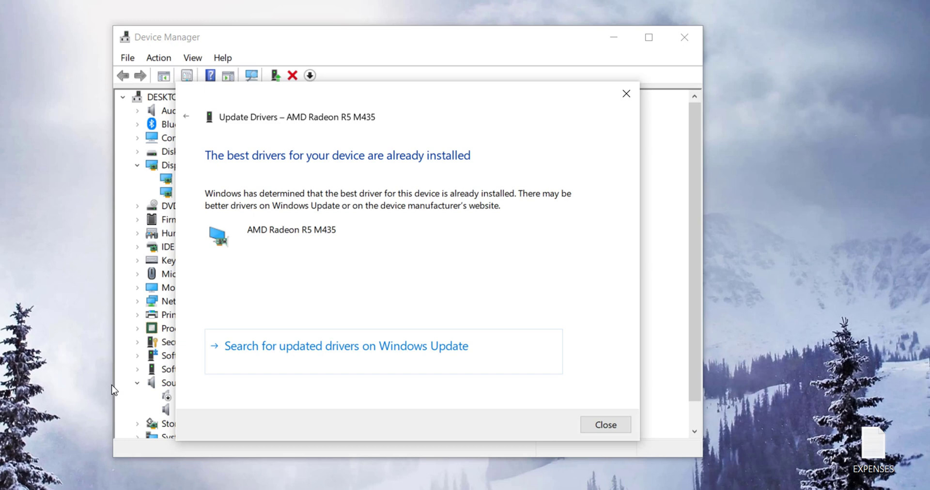
{"action": "left_click", "coordinate": [594, 426]}
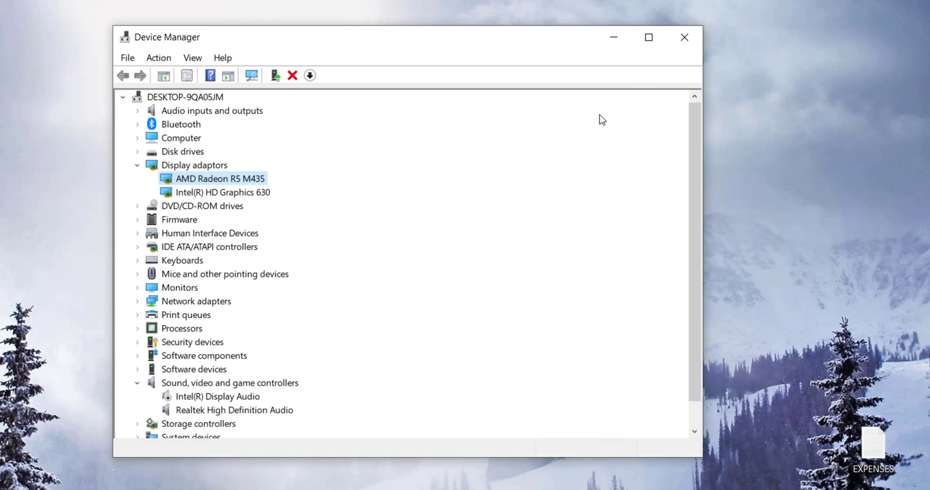
Step: Search automatically for an updated Intel HD Graphics 630 driver
{"action": "left_click", "coordinate": [238, 194]}
{"action": "right_click", "coordinate": [237, 193]}
{"action": "left_click", "coordinate": [272, 206]}
{"action": "left_click", "coordinate": [340, 222]}
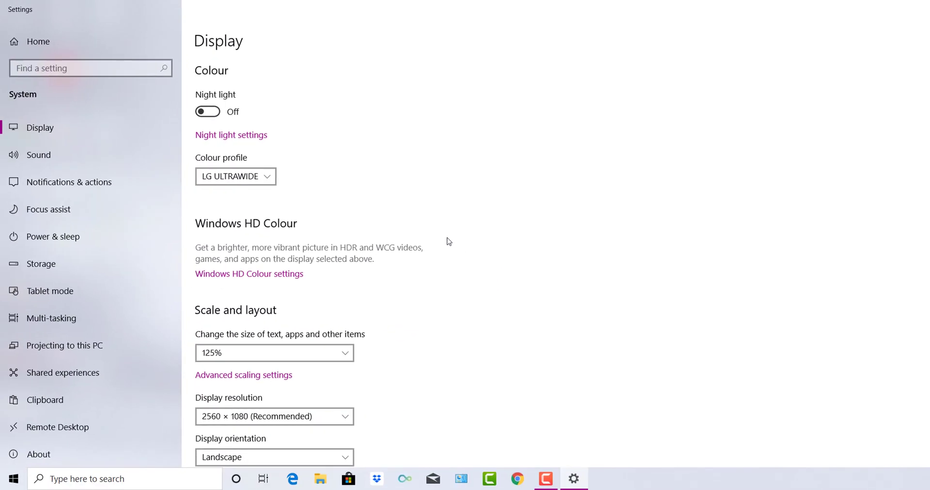
Step: Keep the Display resolution at 2560 × 1080 (Recommended) in Display settings
{"action": "scroll", "coordinate": [407, 250], "scroll_direction": "down", "scroll_amount": 2}
{"action": "scroll", "coordinate": [395, 250], "scroll_direction": "down", "scroll_amount": 2}
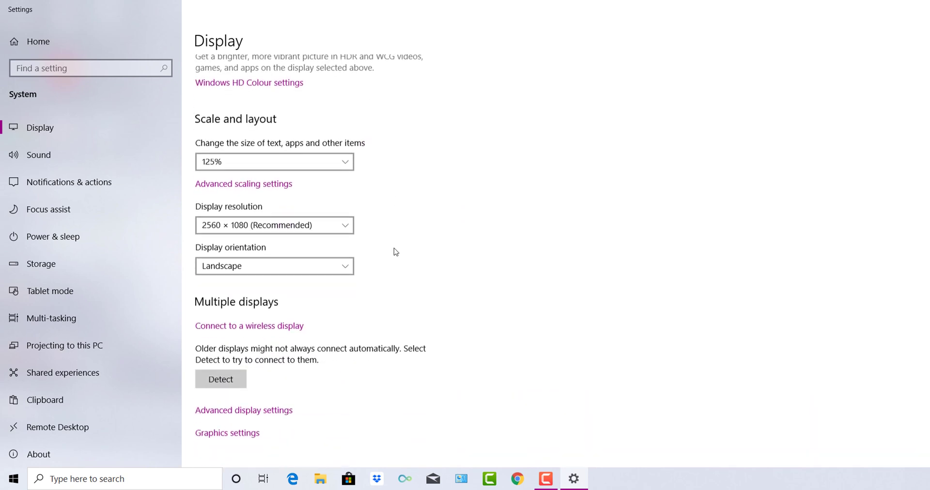
{"action": "left_click", "coordinate": [308, 209]}
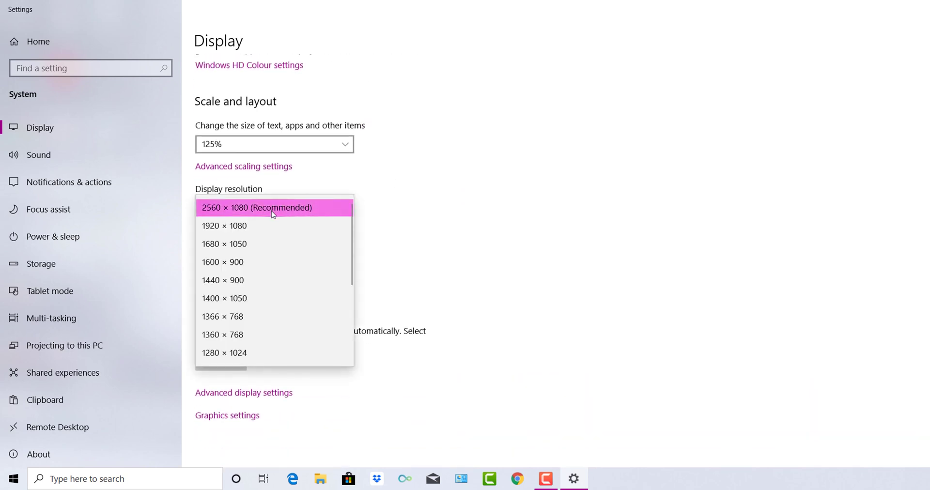
{"action": "left_click", "coordinate": [220, 211]}
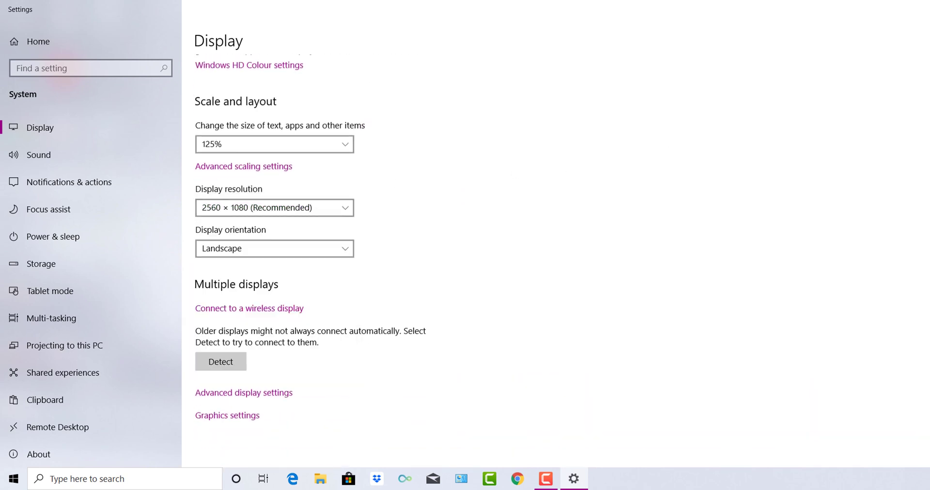